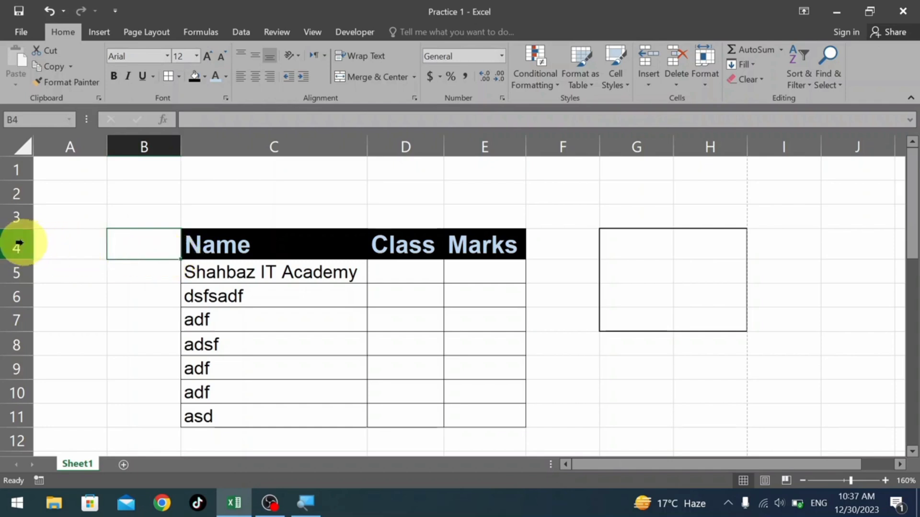
- Set the height of rows 4 through 11 to 25
click(18, 244)
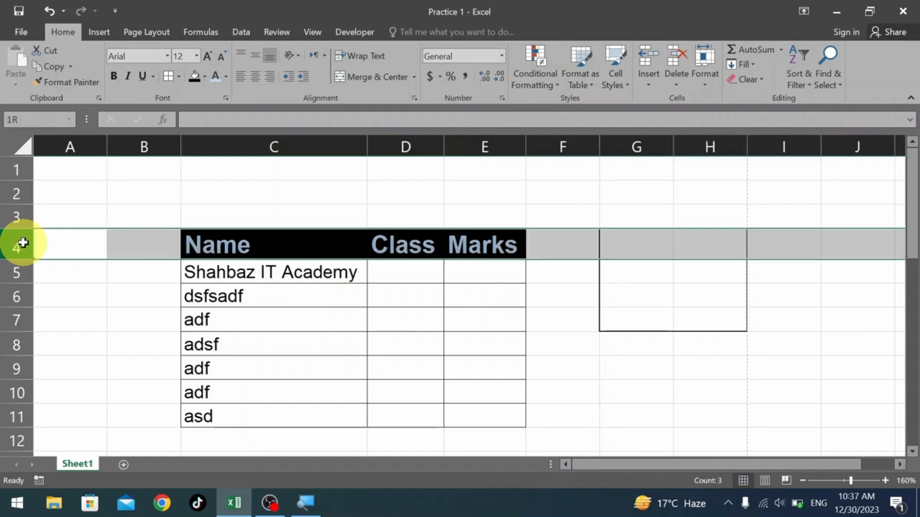
drag(23, 243, 8, 412)
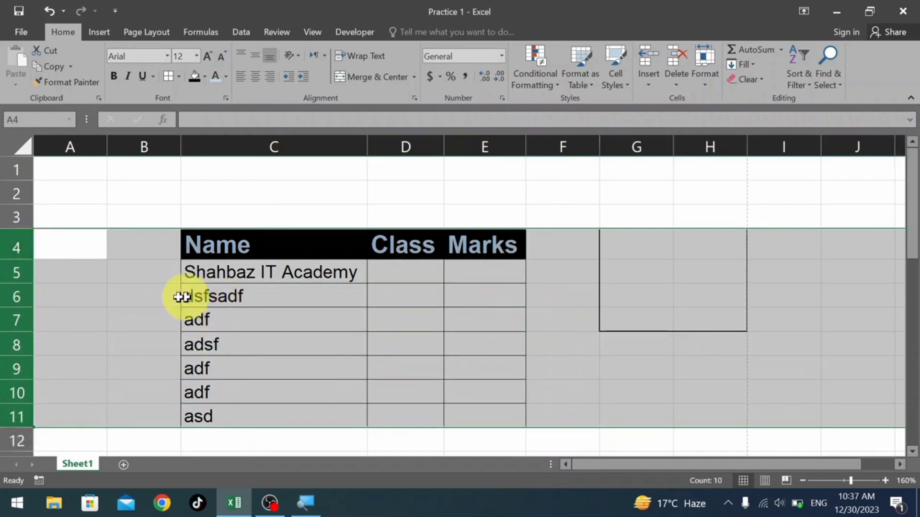
scroll(242, 299, down, 1)
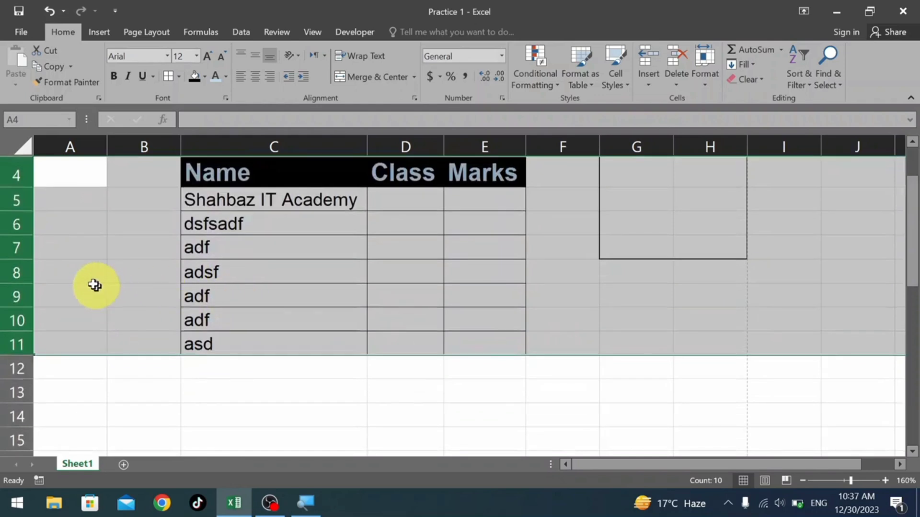
right_click(146, 244)
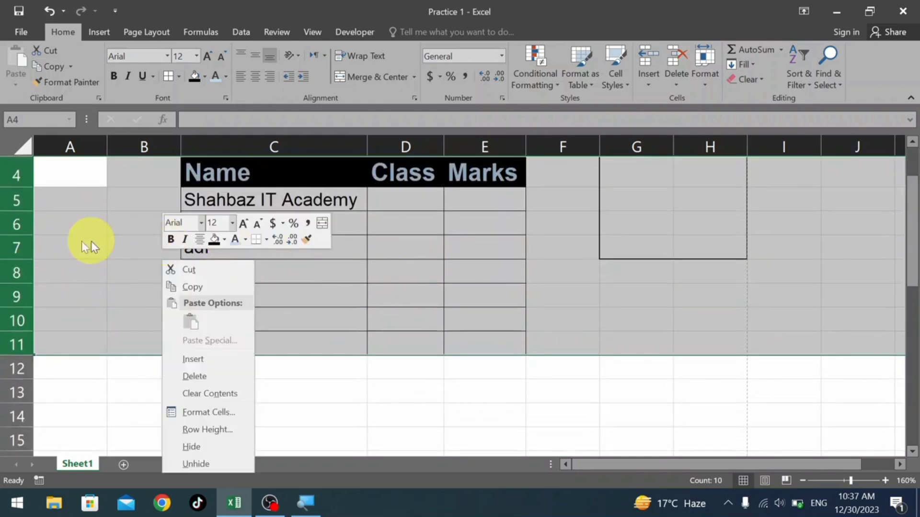
key(Escape)
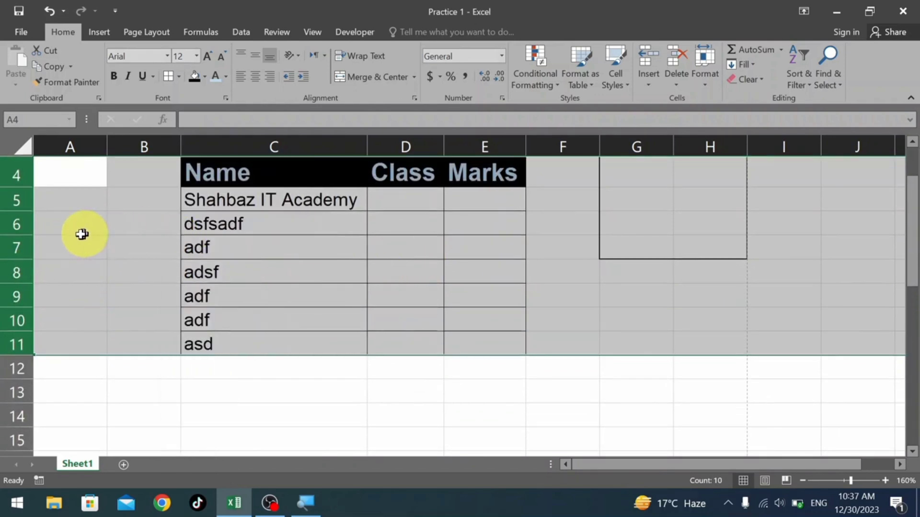
right_click(102, 238)
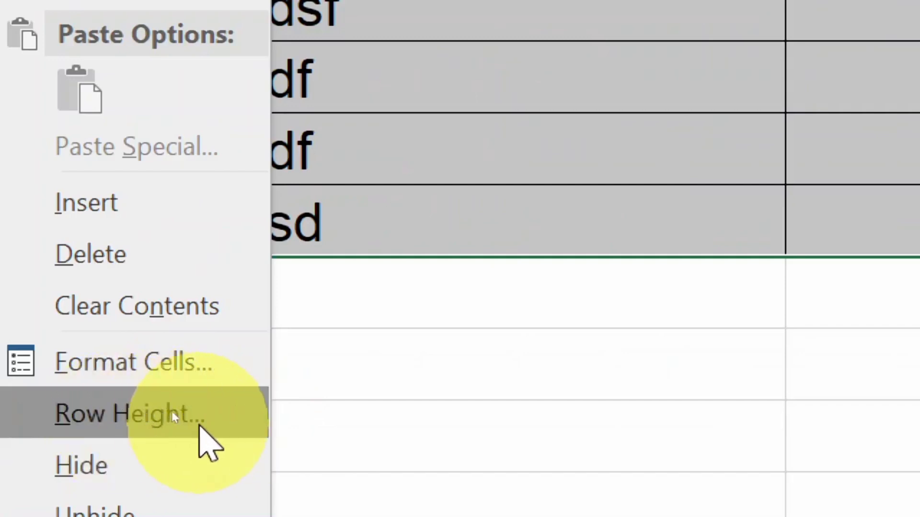
click(200, 428)
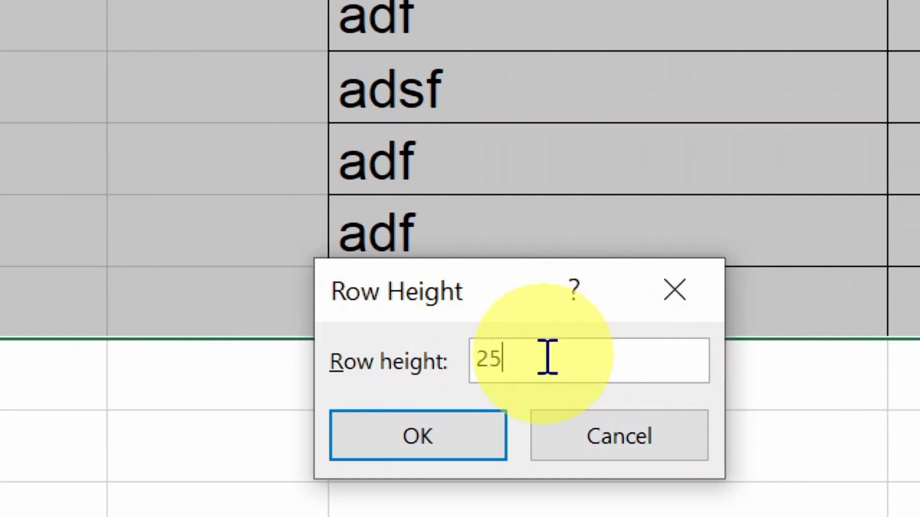
click(412, 446)
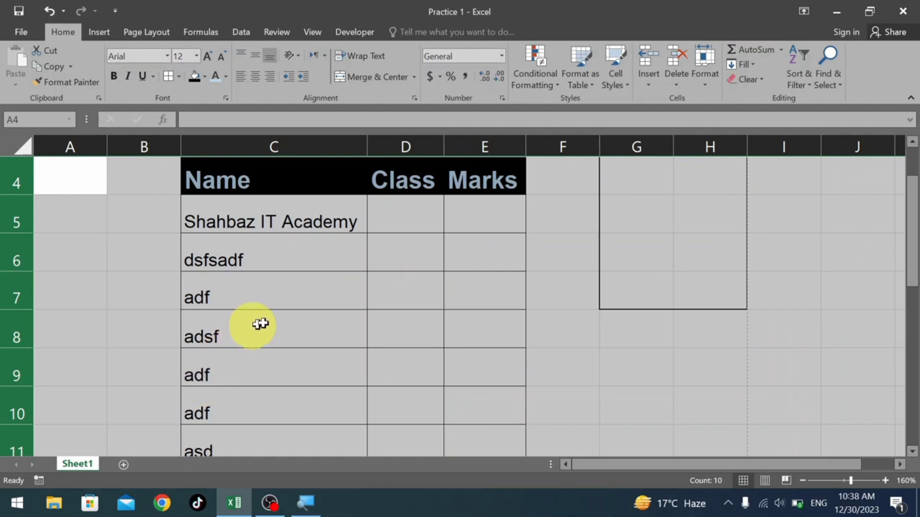
- Inspect the spacing of the table rows on the sheet and open the print preview
click(309, 316)
scroll(249, 252, up, 1)
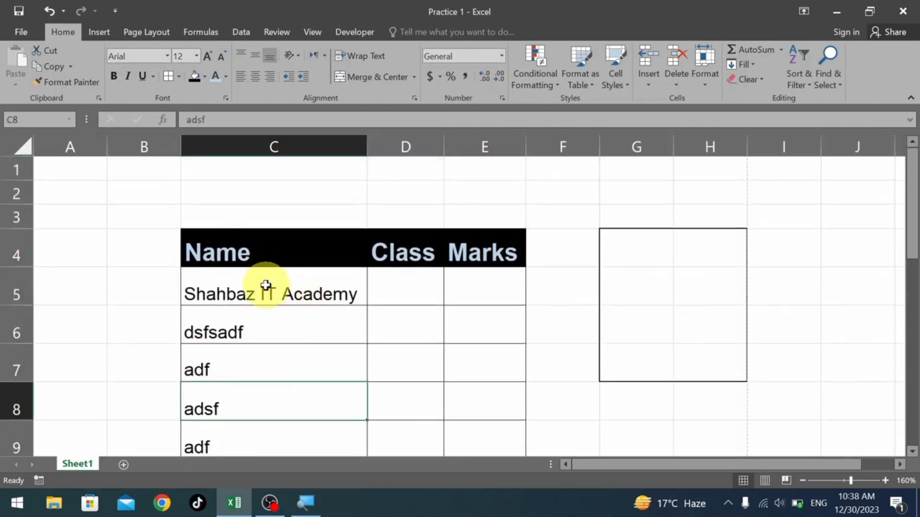
click(226, 222)
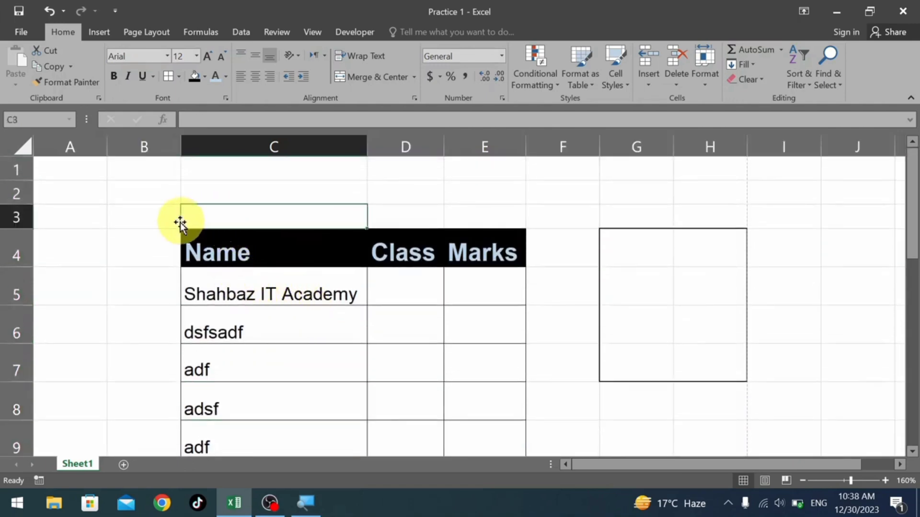
click(224, 283)
click(9, 275)
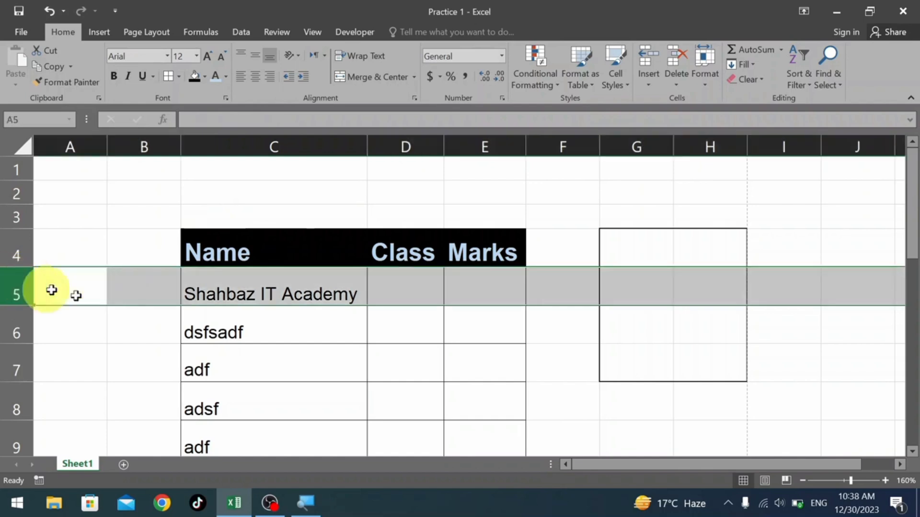
scroll(336, 297, down, 1)
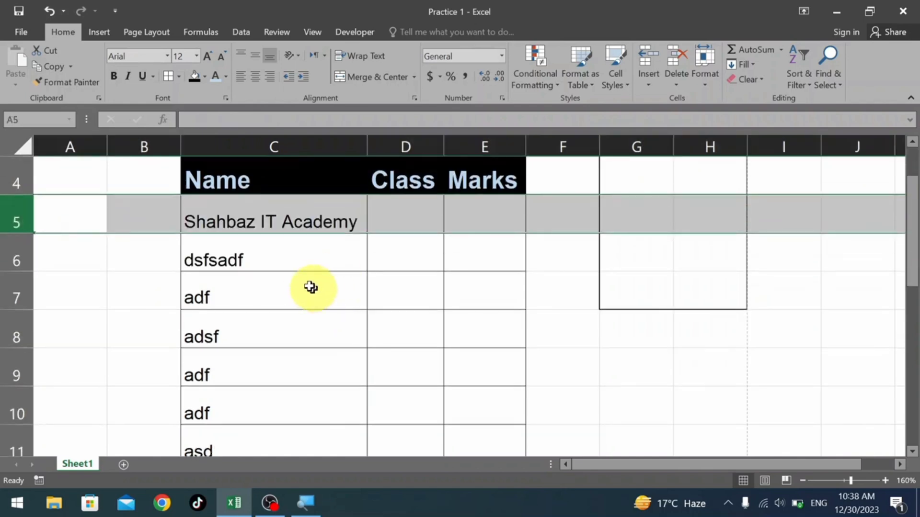
click(312, 229)
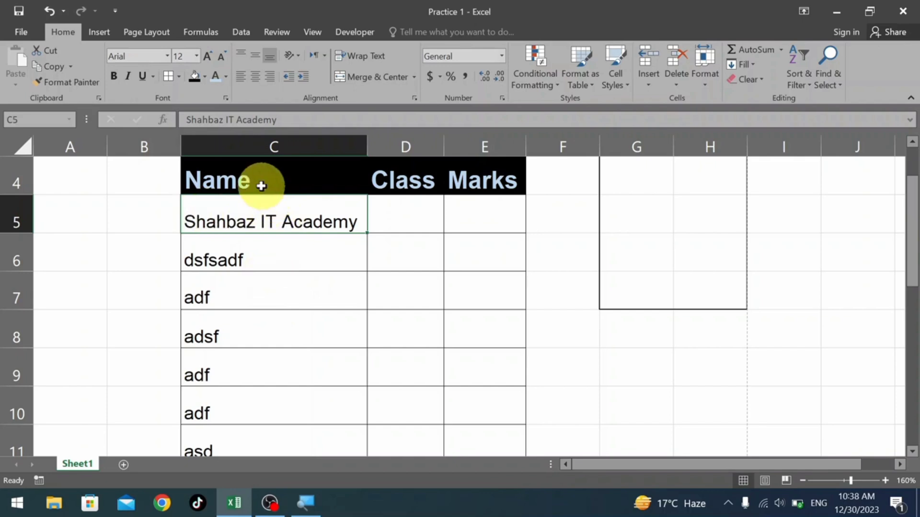
key(ctrl+p)
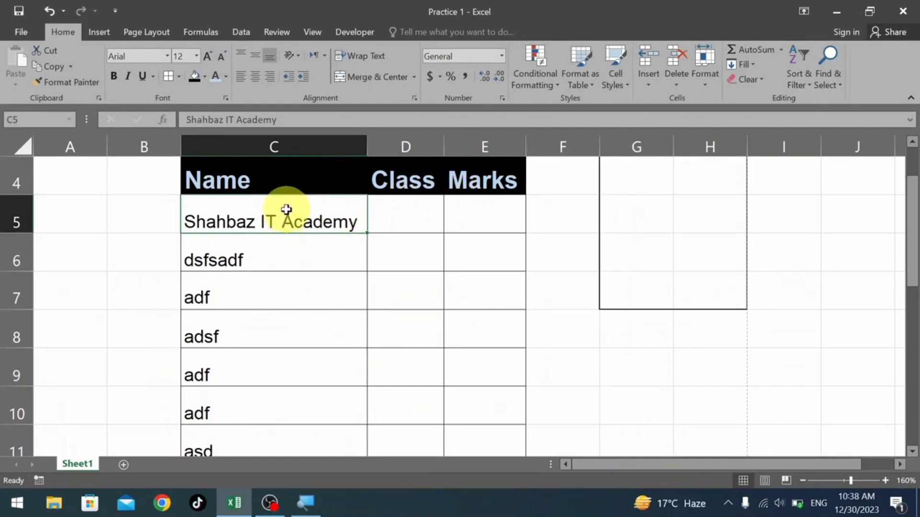
- Centre the Name, Class and Marks headings in C4:E4 horizontally after trying right alignment
drag(261, 177, 471, 178)
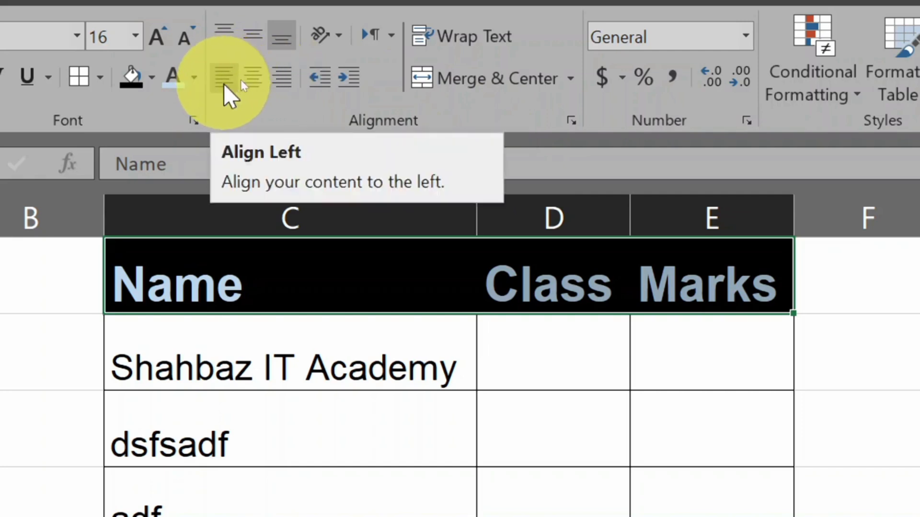
click(258, 81)
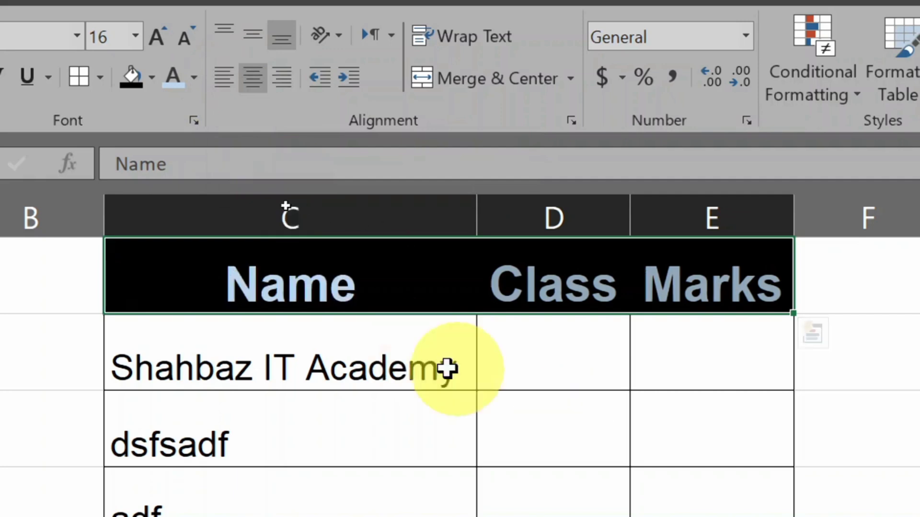
click(282, 72)
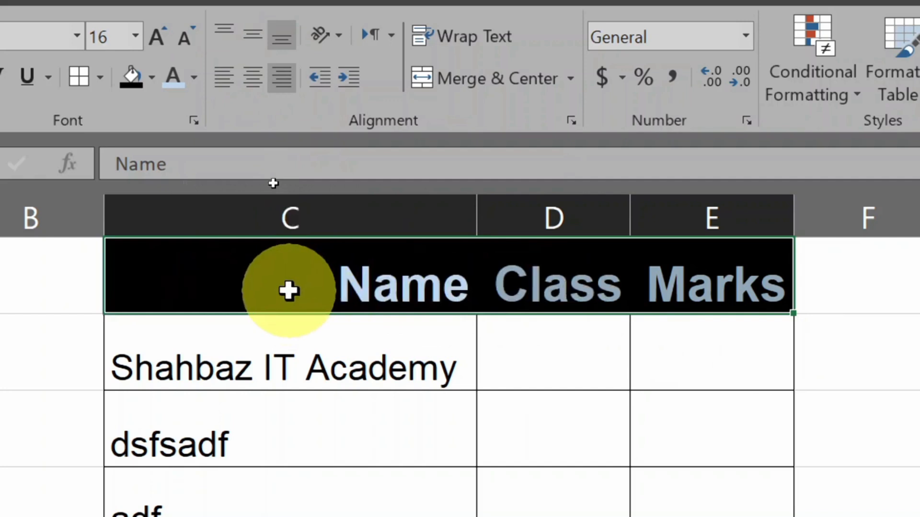
click(250, 79)
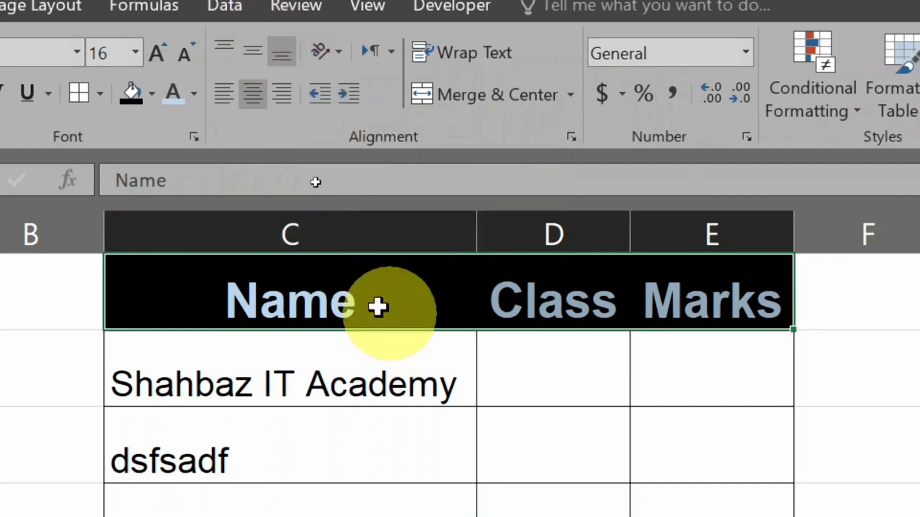
- Middle-align the header cells C4:E4 vertically
click(336, 293)
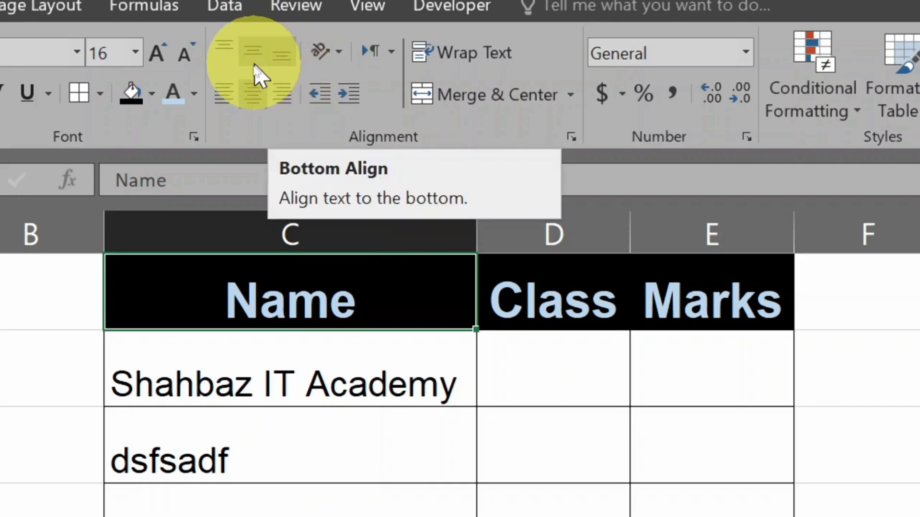
drag(297, 298, 712, 300)
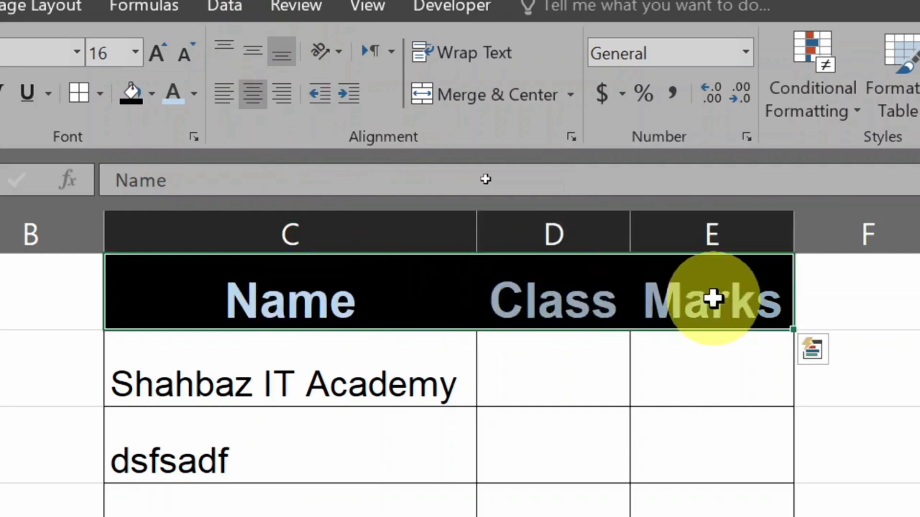
click(253, 50)
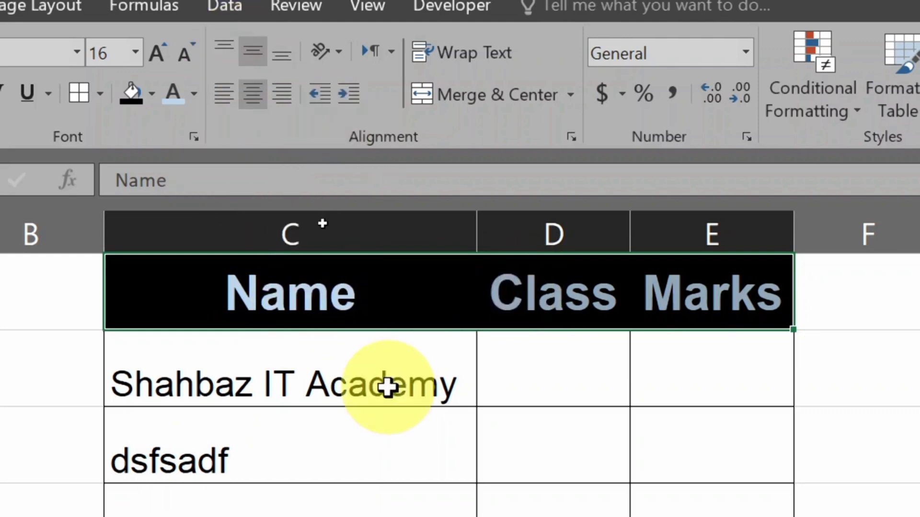
- Middle-align the entries under the Name heading in C5:C11 vertically
click(387, 352)
scroll(386, 347, down, 1)
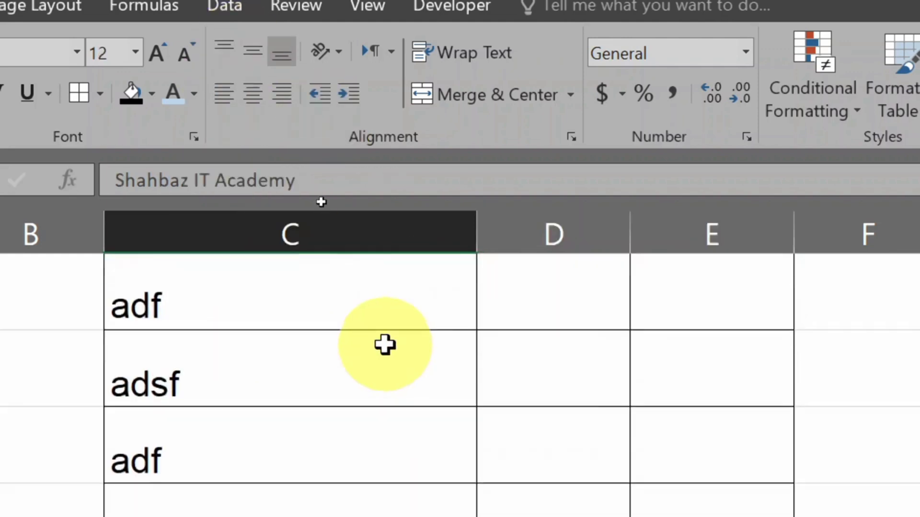
scroll(385, 345, up, 1)
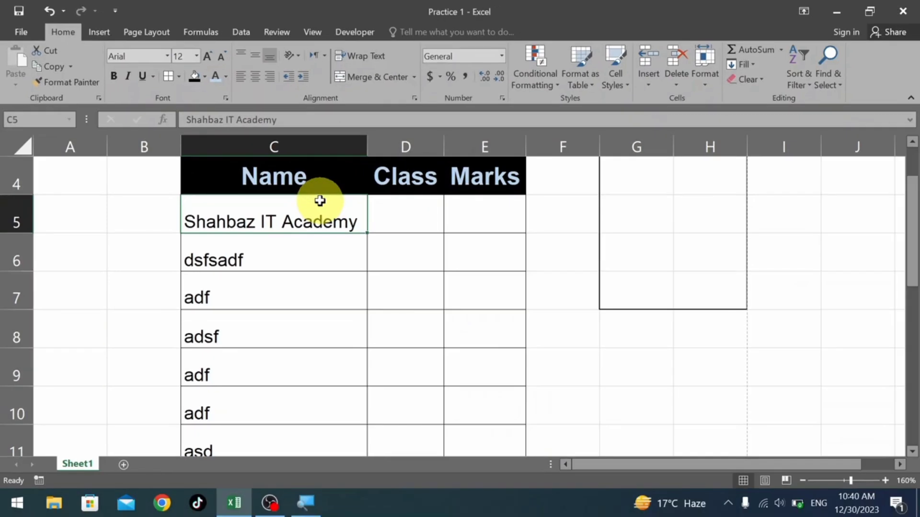
drag(309, 217, 302, 416)
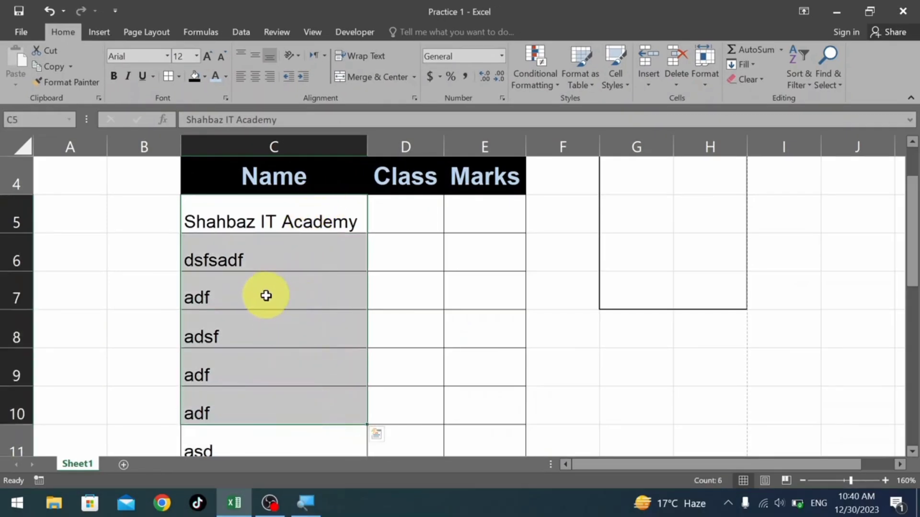
key(shift+Down)
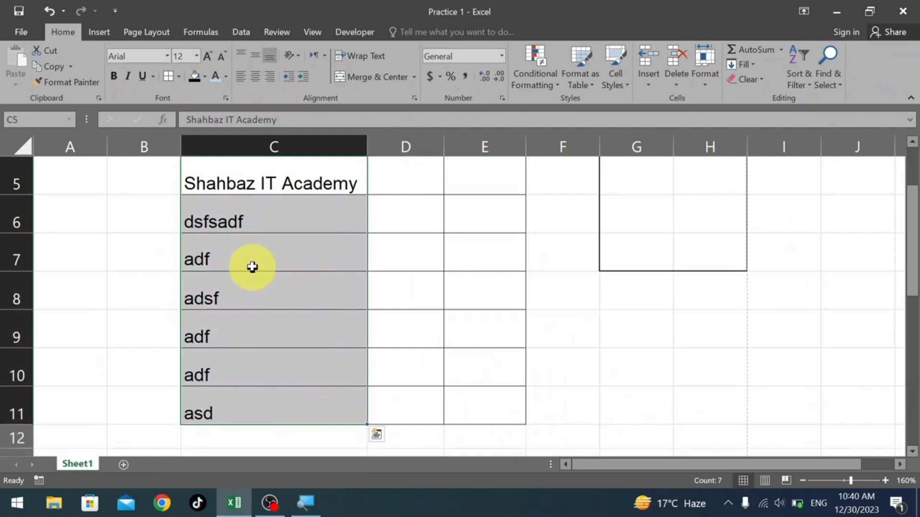
scroll(294, 254, up, 1)
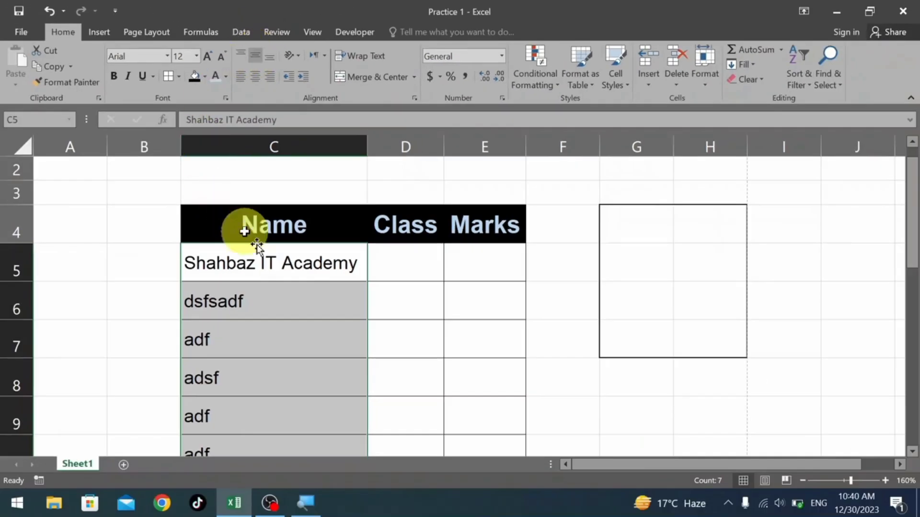
- Examine the table's text alignment in the print preview and return to the sheet
click(429, 462)
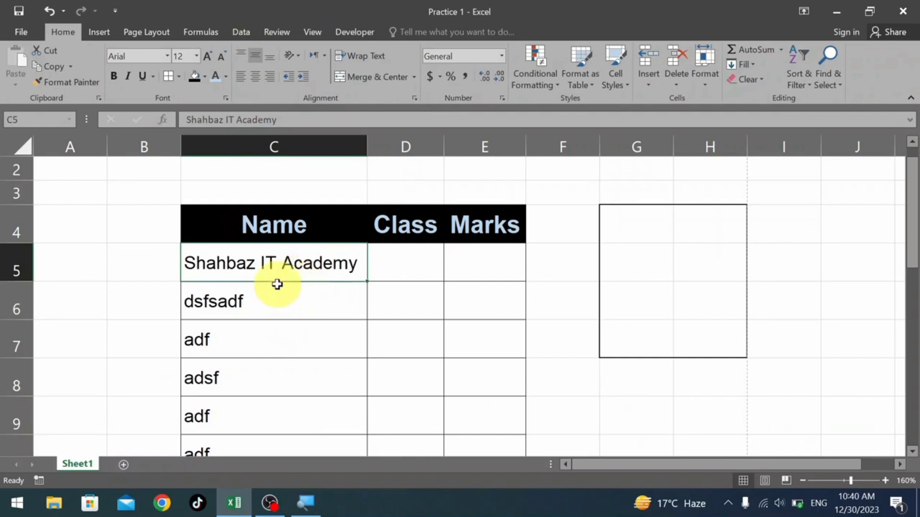
key(ctrl+p)
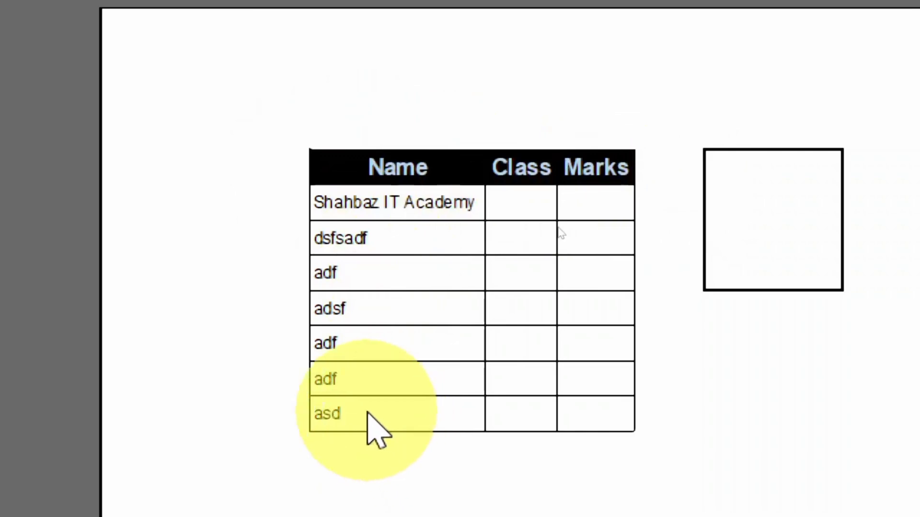
key(Escape)
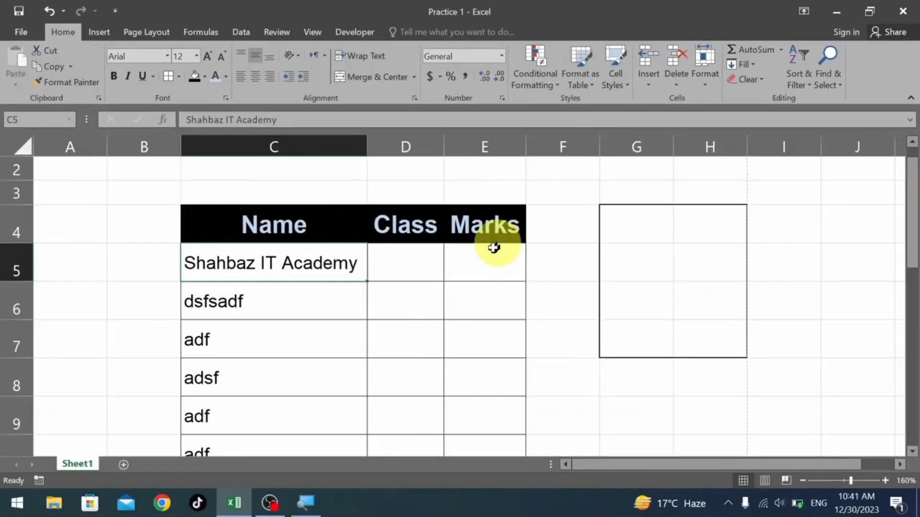
- Top-align the entries under the Name heading in C5:C11
drag(322, 273, 324, 380)
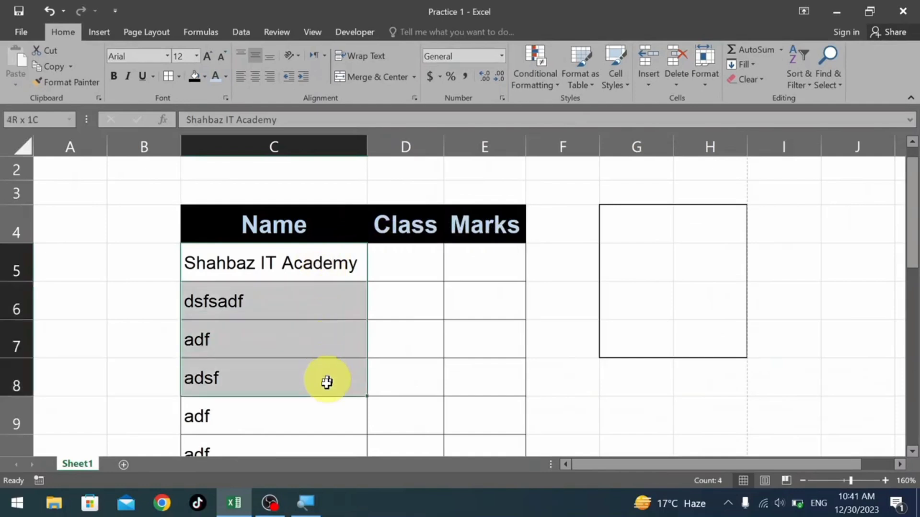
scroll(324, 347, down, 1)
shift+click(325, 408)
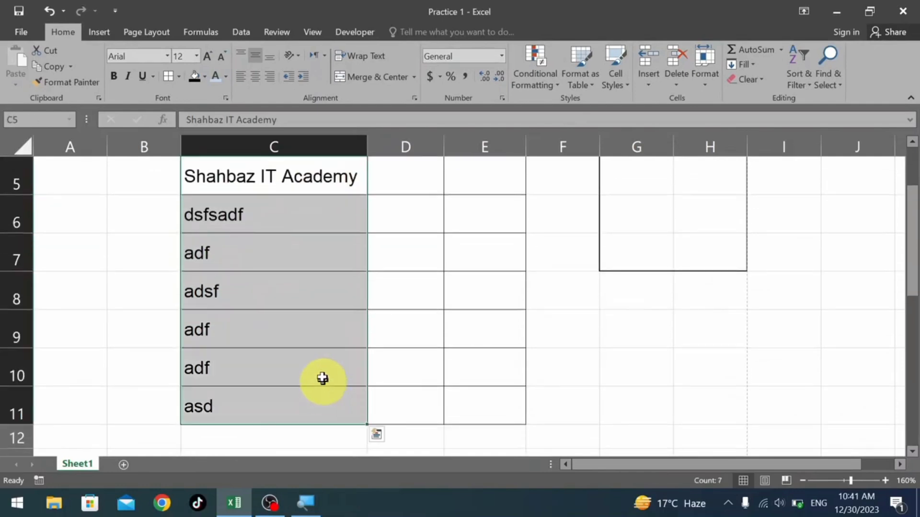
scroll(314, 199, up, 2)
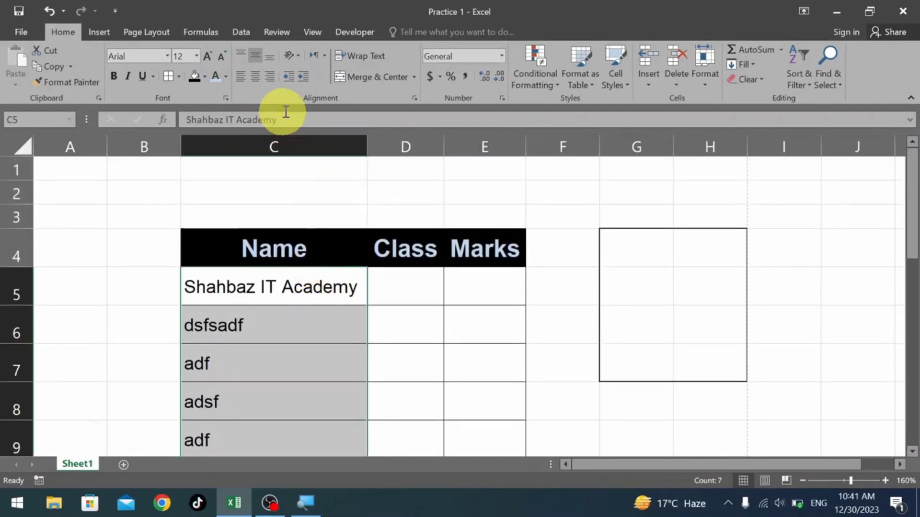
click(240, 54)
click(386, 324)
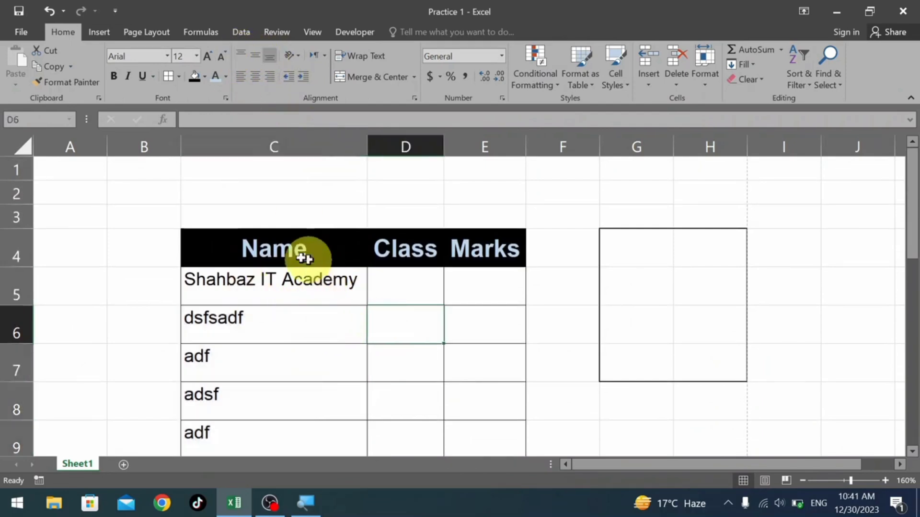
- Bottom-align the first four entries under the Name heading, C5:C8
drag(302, 285, 302, 400)
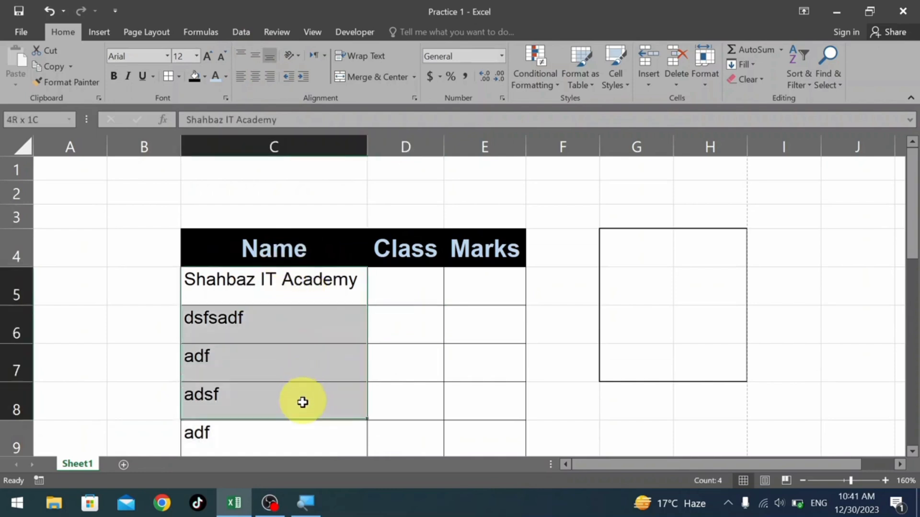
click(271, 53)
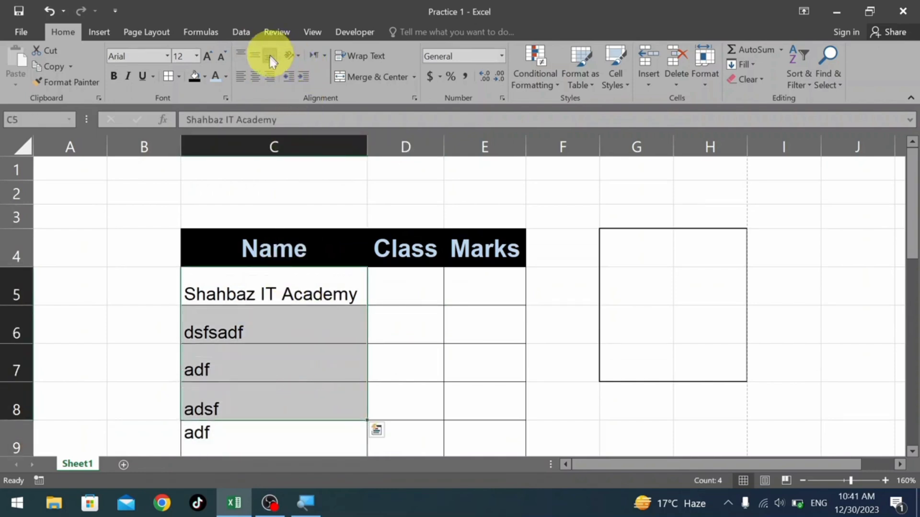
- Middle-align the first six entries under the Name heading, C5:C10, vertically
click(334, 349)
scroll(308, 262, down, 1)
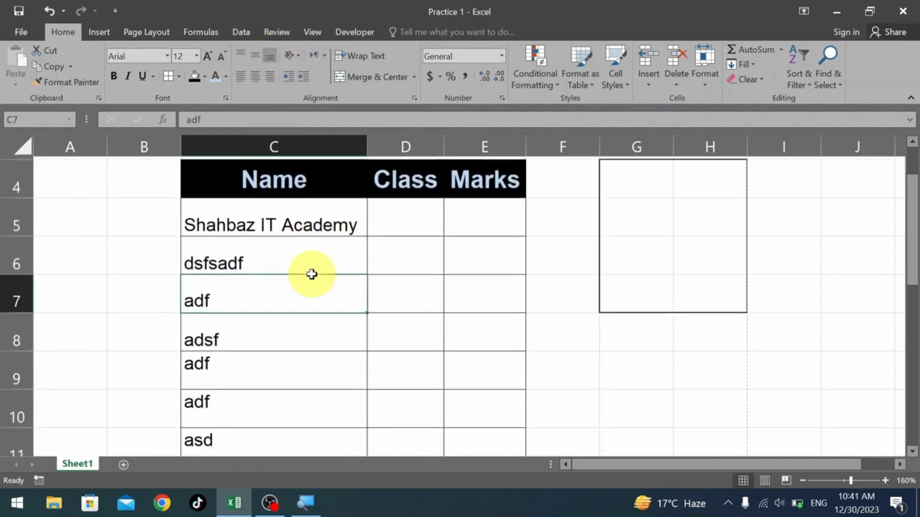
drag(319, 224, 318, 417)
click(256, 57)
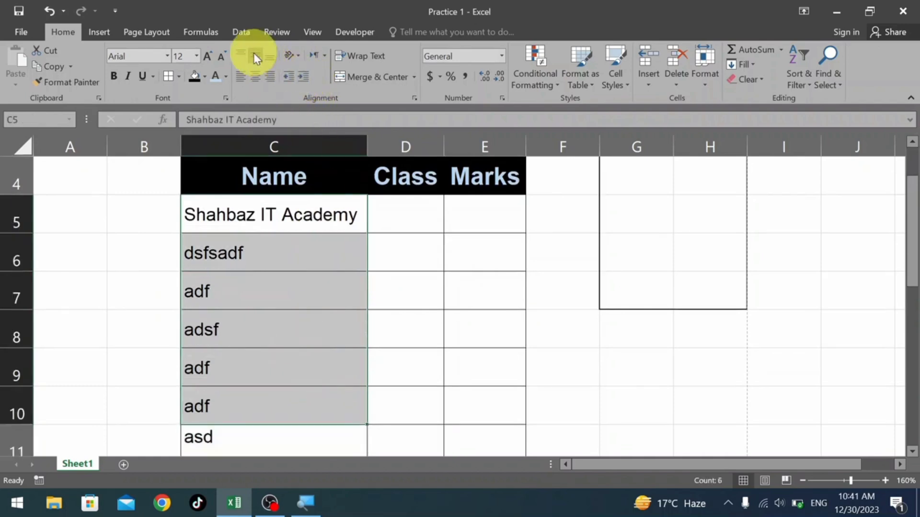
- Extend the selection to include the last Name entry and middle-align all of C5:C11 vertically
scroll(439, 332, up, 1)
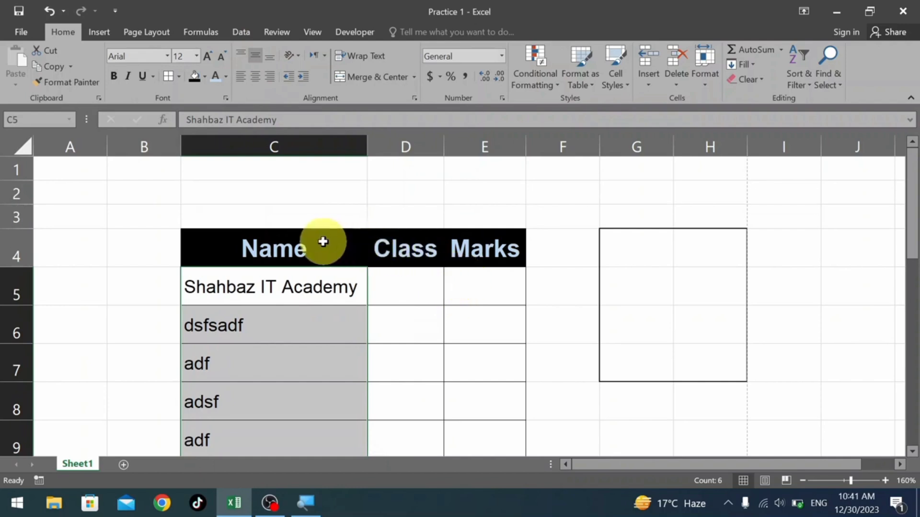
ctrl+scroll(325, 246, down, 3)
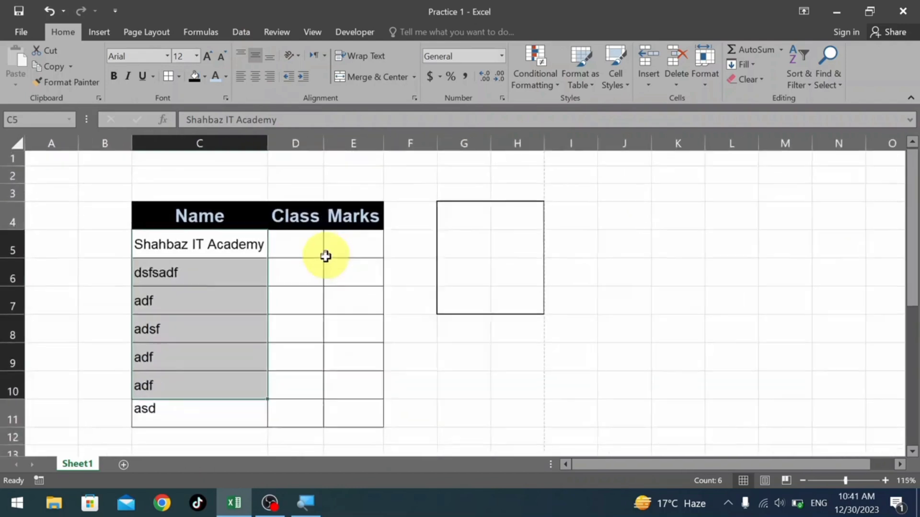
shift+click(206, 404)
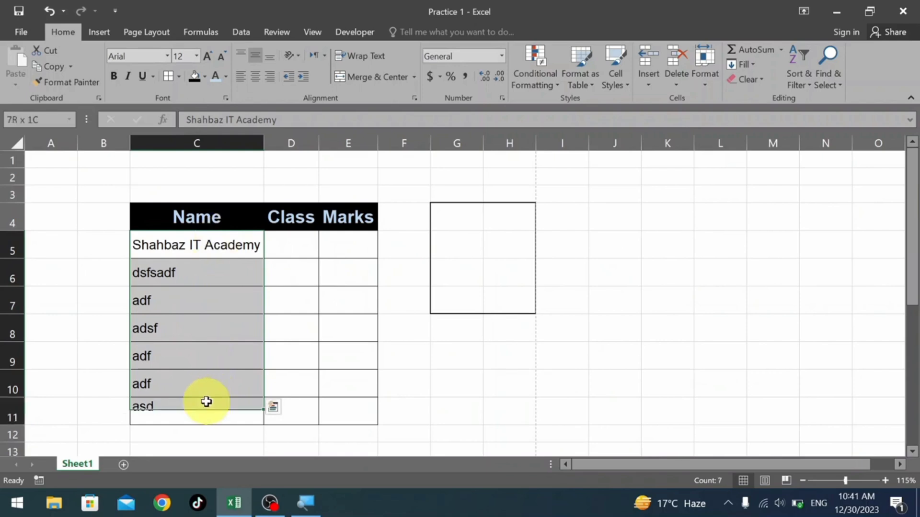
click(252, 57)
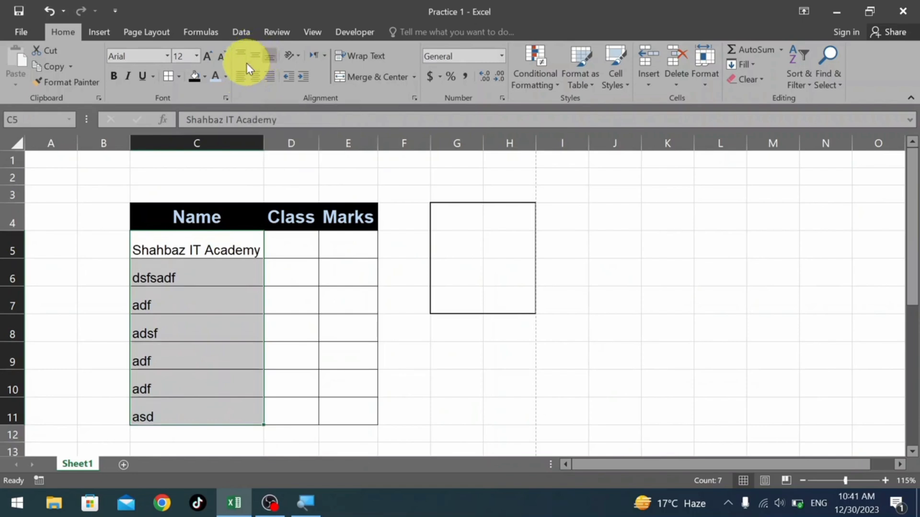
click(251, 56)
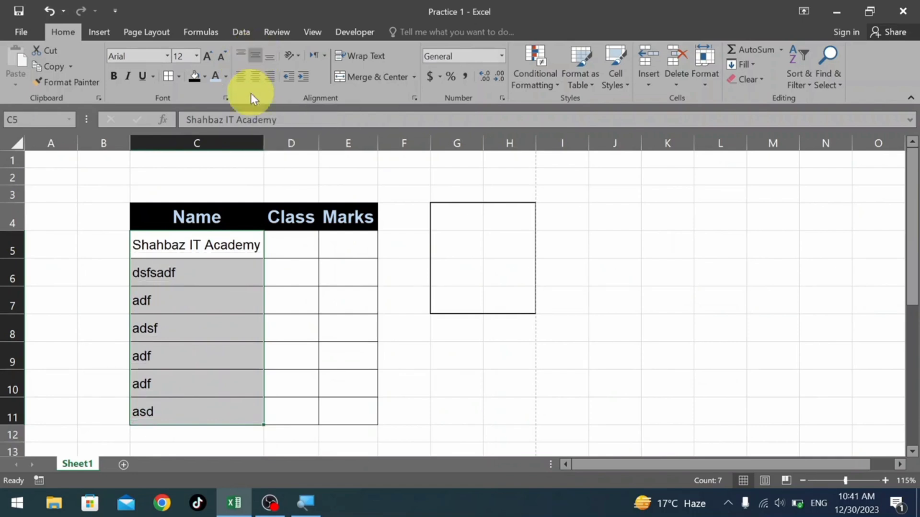